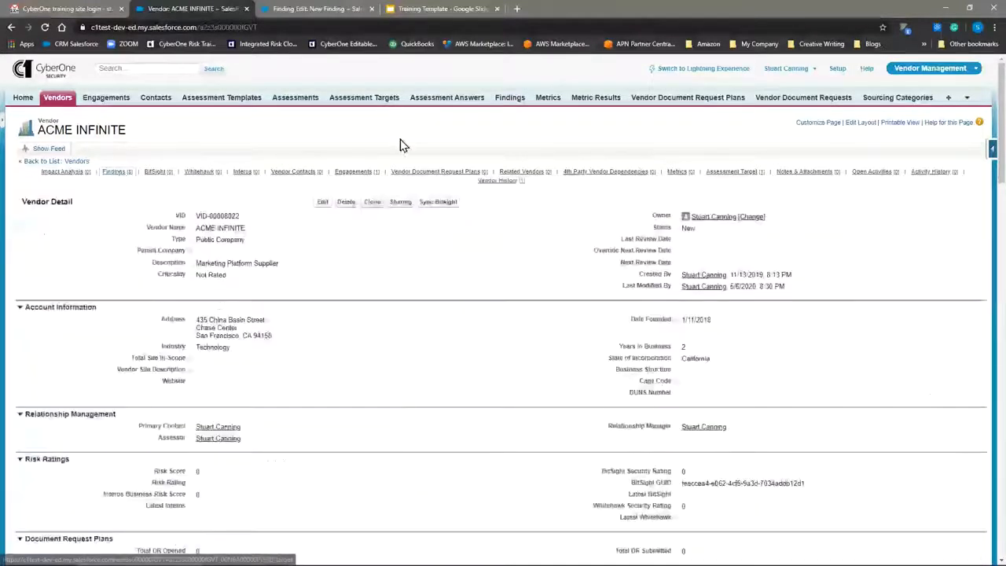
- Start a new finding from the ACME INFINITE vendor's related findings and check the vendor in its finding tags
{"action": "mouse_move", "coordinate": [141, 178]}
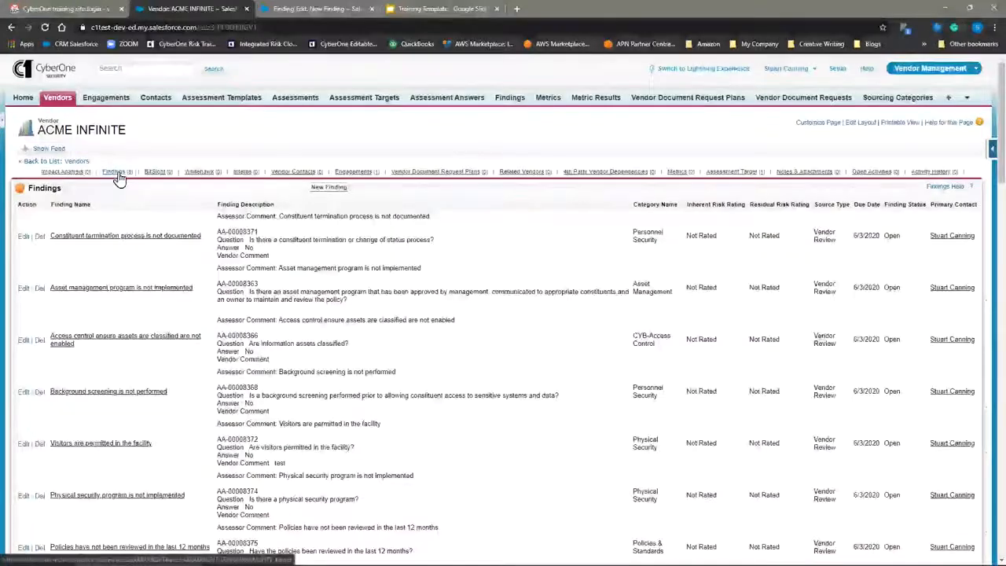
{"action": "left_click", "coordinate": [328, 189]}
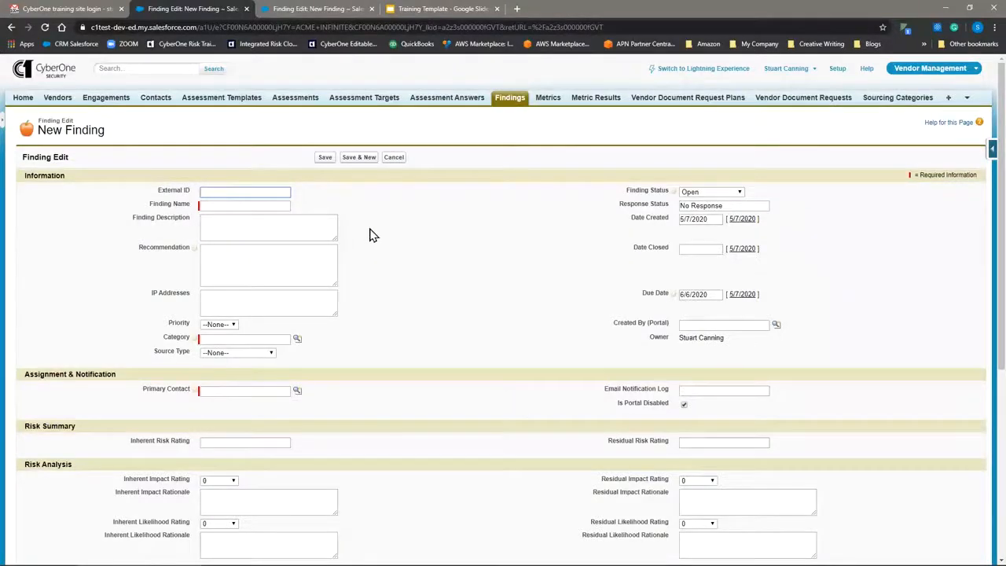
{"action": "scroll", "coordinate": [411, 235], "scroll_direction": "down", "scroll_amount": 5}
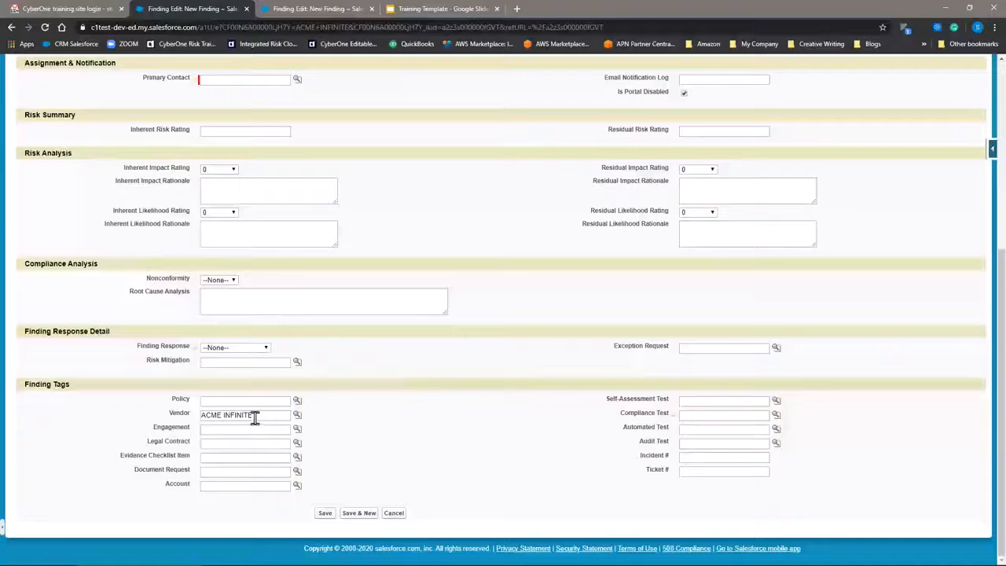
{"action": "left_click_drag", "start_coordinate": [246, 414], "coordinate": [202, 415]}
{"action": "left_click", "coordinate": [357, 436]}
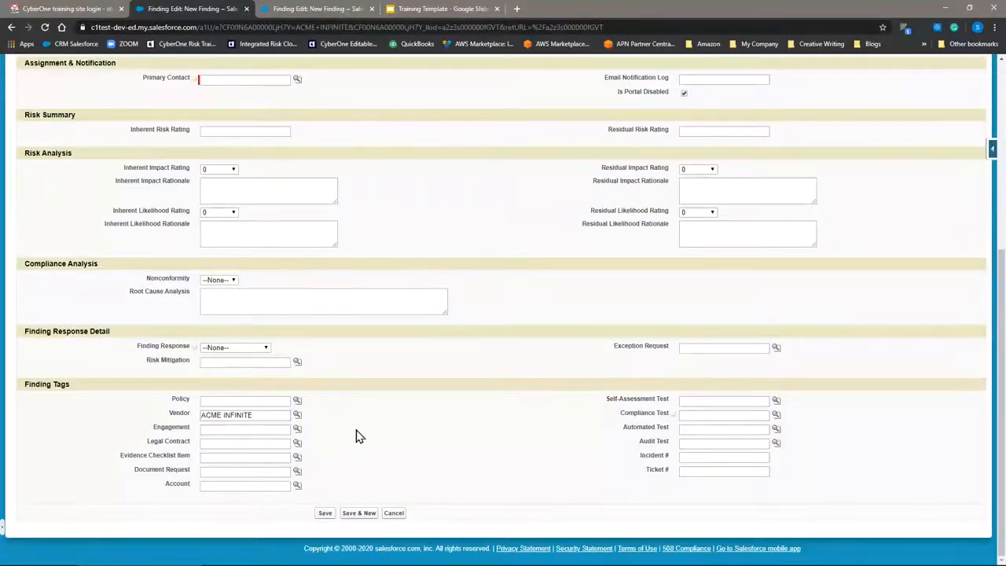
{"action": "scroll", "coordinate": [358, 436], "scroll_direction": "up", "scroll_amount": 5}
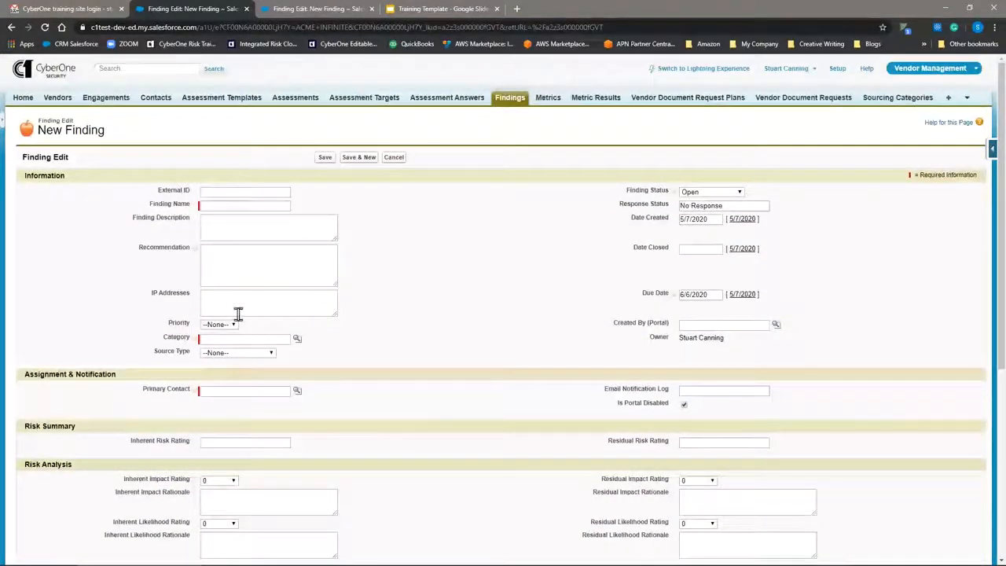
- Name the new finding "Demo SOC 2 report missing"
{"action": "left_click", "coordinate": [244, 206]}
{"action": "type", "text": "Test"}
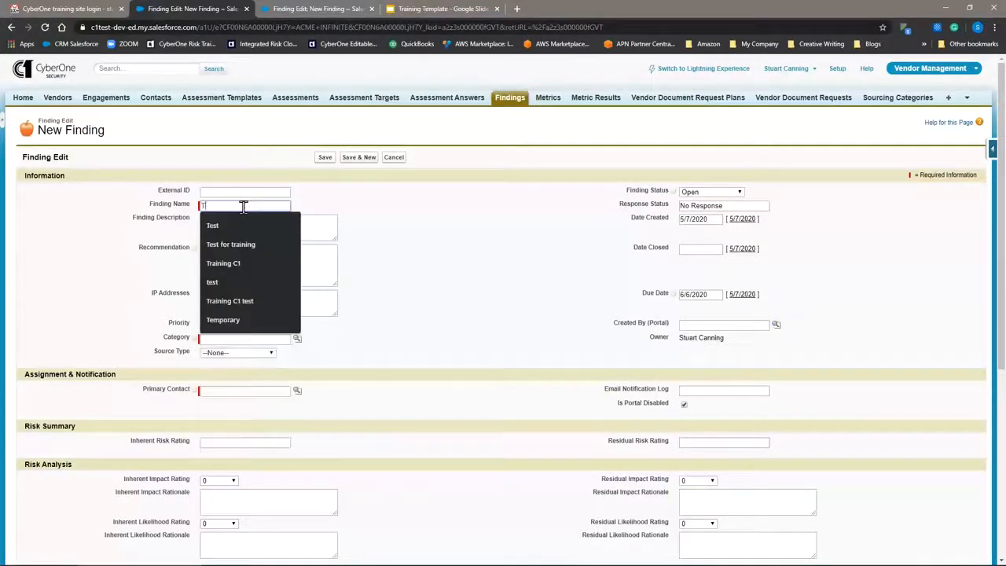
{"action": "key", "text": "BackSpace"}
{"action": "key", "text": "BackSpace"}
{"action": "key", "text": "BackSpace"}
{"action": "key", "text": "BackSpace"}
{"action": "key", "text": "BackSpace"}
{"action": "type", "text": "Demo SO"}
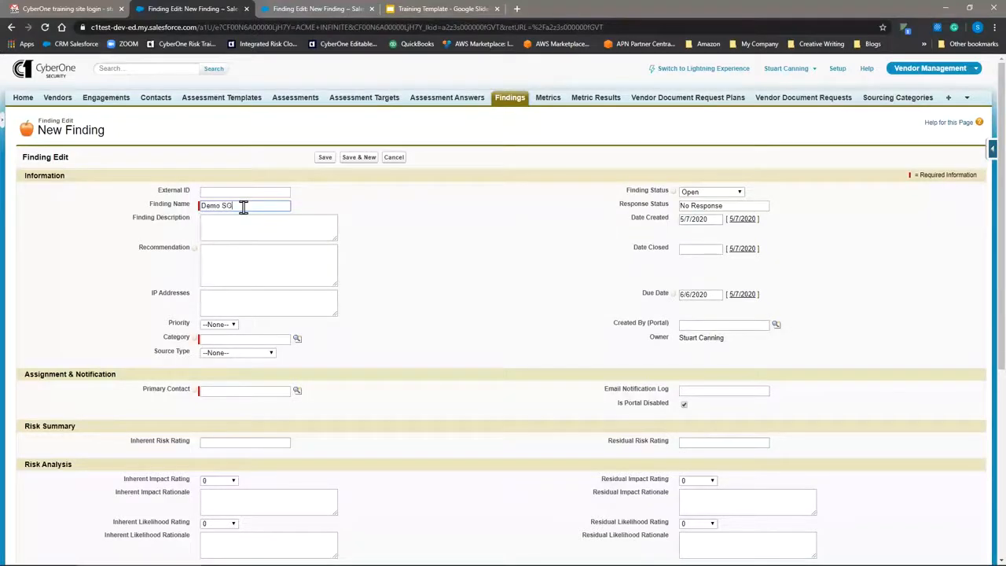
{"action": "type", "text": "C 2 report missing"}
{"action": "key", "text": "Tab"}
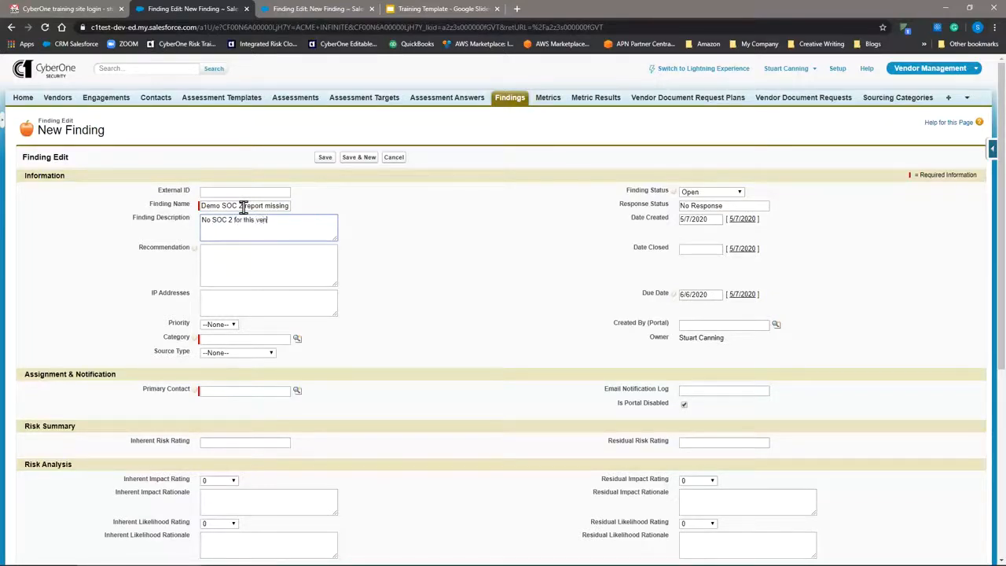
- Describe the finding as "No SOC 2 for this vendor" and enter "Request SOC 2 report" as the recommendation
{"action": "type", "text": "No SOC 2 for this vendor"}
{"action": "key", "text": "Tab"}
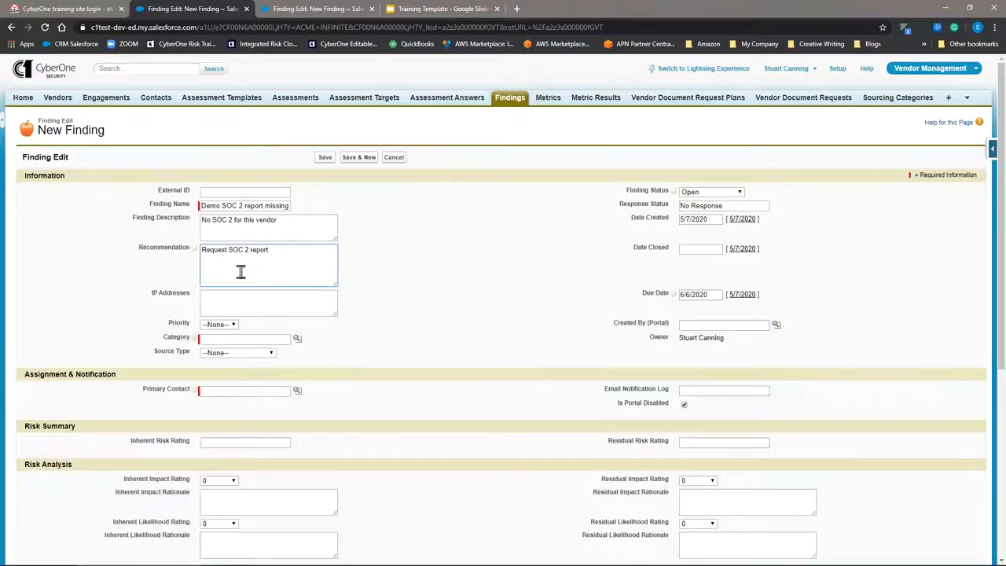
- Set the finding's category to ACID-0130 (Policies & Procedures) and its source type to Vendor Review
{"action": "left_click", "coordinate": [298, 338]}
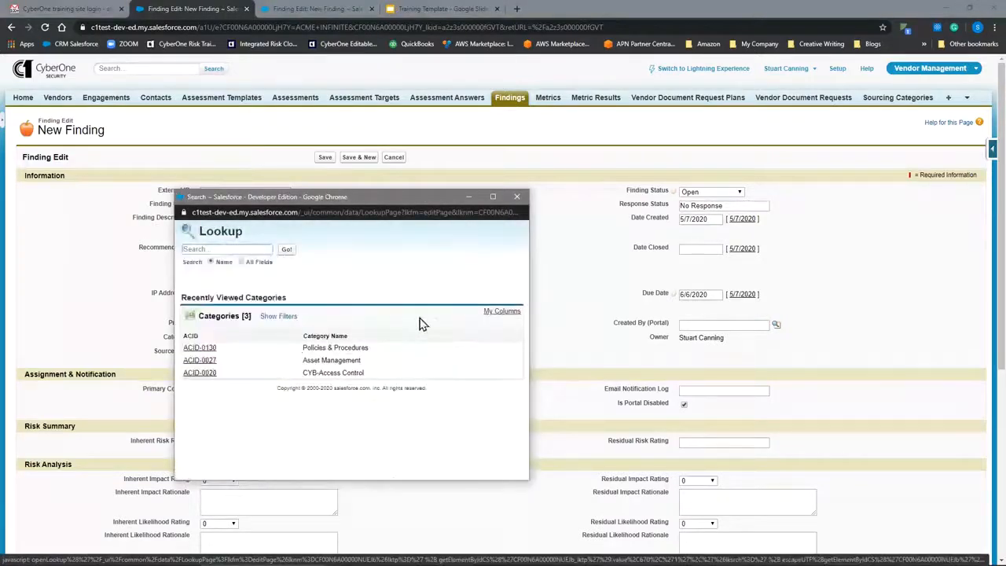
{"action": "left_click", "coordinate": [200, 348]}
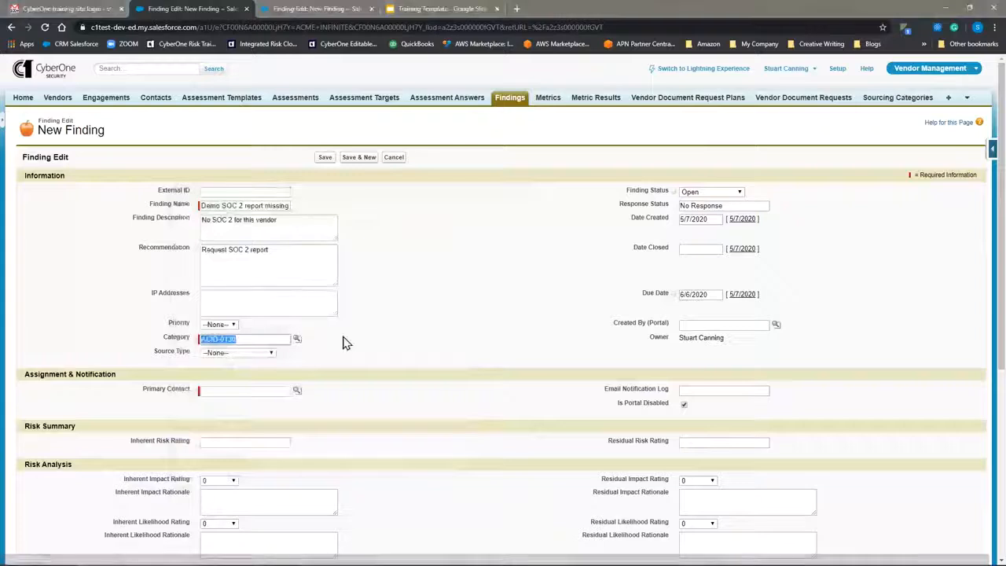
{"action": "left_click", "coordinate": [248, 356]}
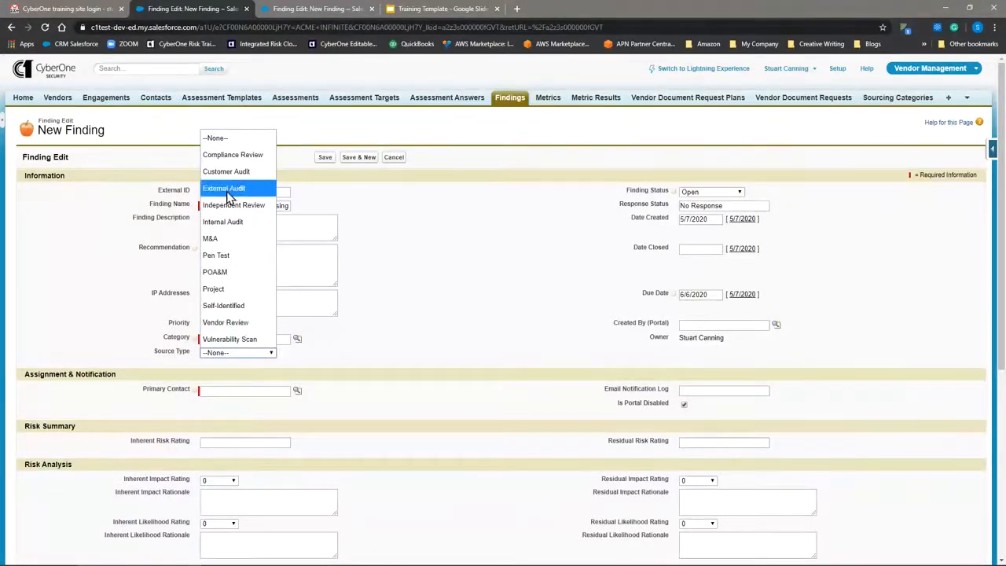
{"action": "left_click", "coordinate": [229, 322]}
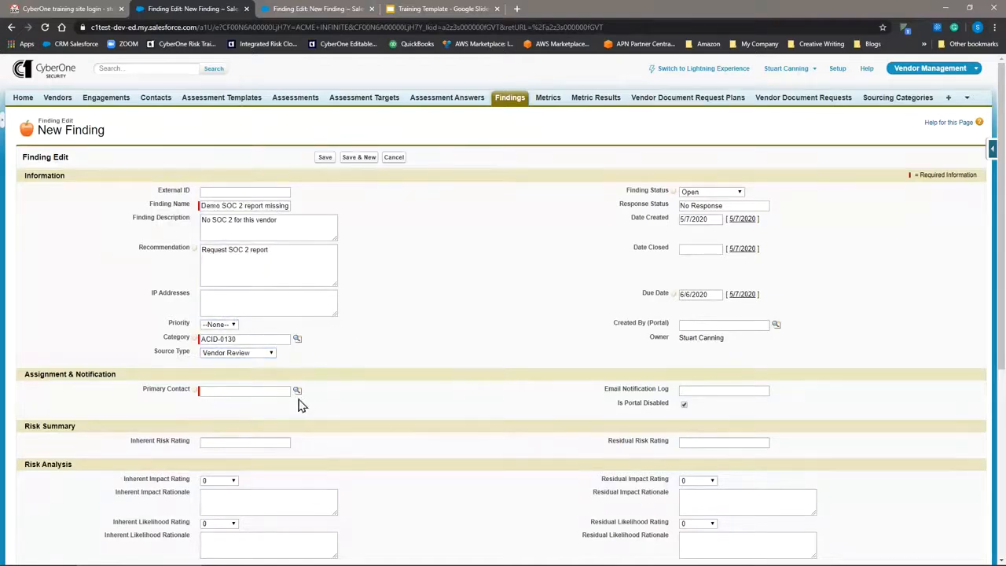
- Look up the finding's primary contact and choose the second contact among the recently viewed ones
{"action": "left_click", "coordinate": [297, 391]}
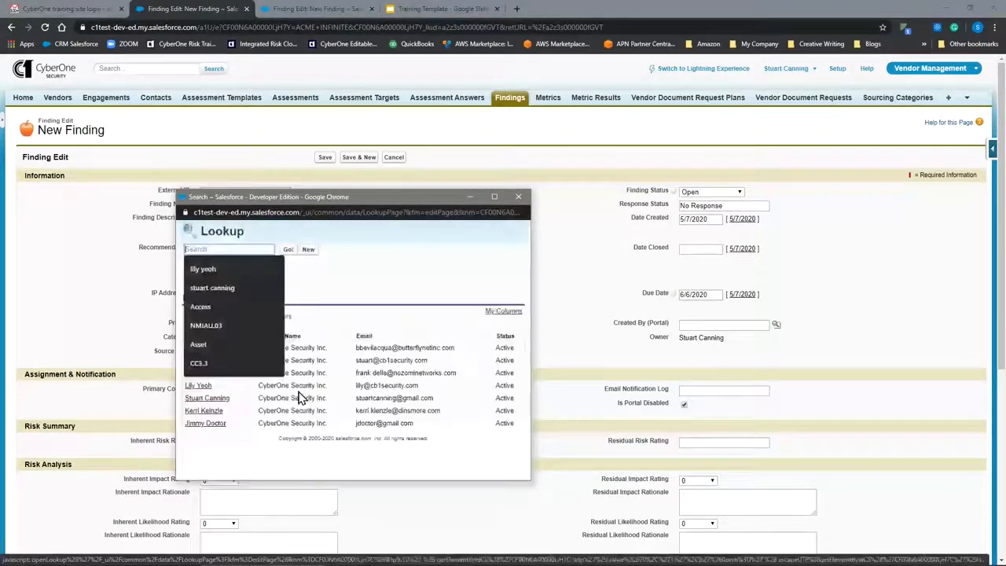
{"action": "left_click", "coordinate": [374, 277]}
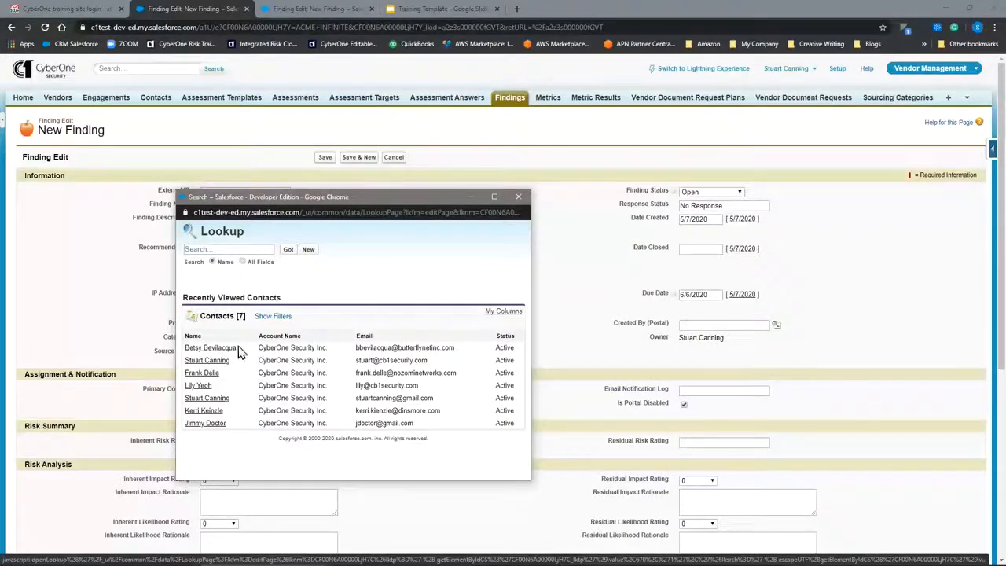
{"action": "left_click", "coordinate": [210, 360]}
{"action": "left_click", "coordinate": [398, 360]}
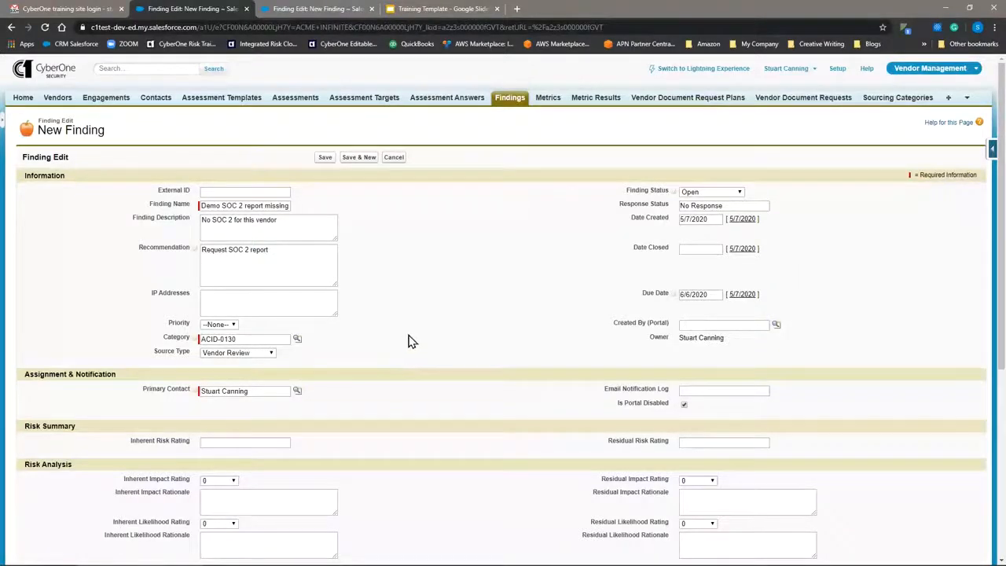
- Save the new finding for ACME INFINITE
{"action": "scroll", "coordinate": [408, 341], "scroll_direction": "down", "scroll_amount": 2}
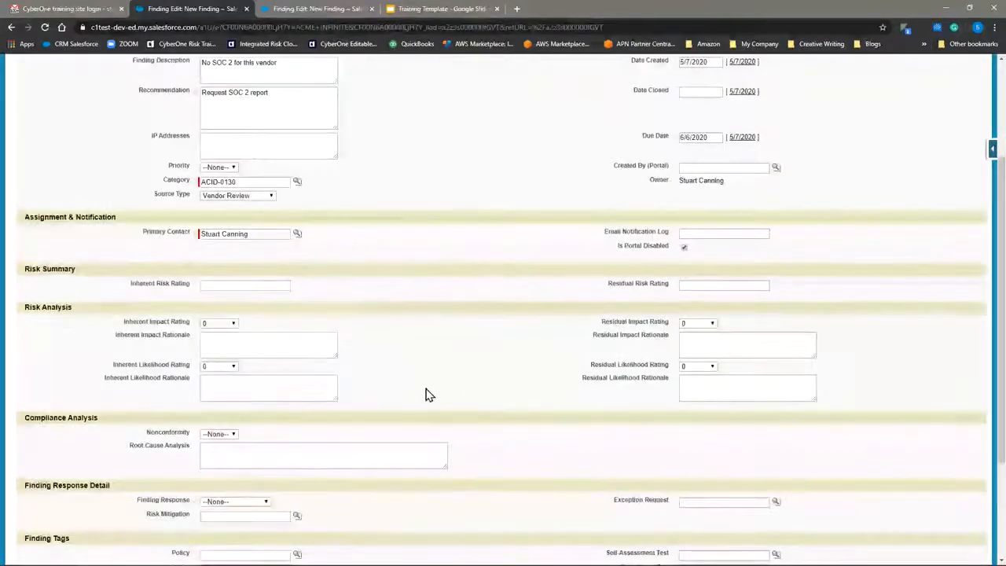
{"action": "scroll", "coordinate": [427, 396], "scroll_direction": "down", "scroll_amount": 2}
{"action": "scroll", "coordinate": [429, 396], "scroll_direction": "down", "scroll_amount": 1}
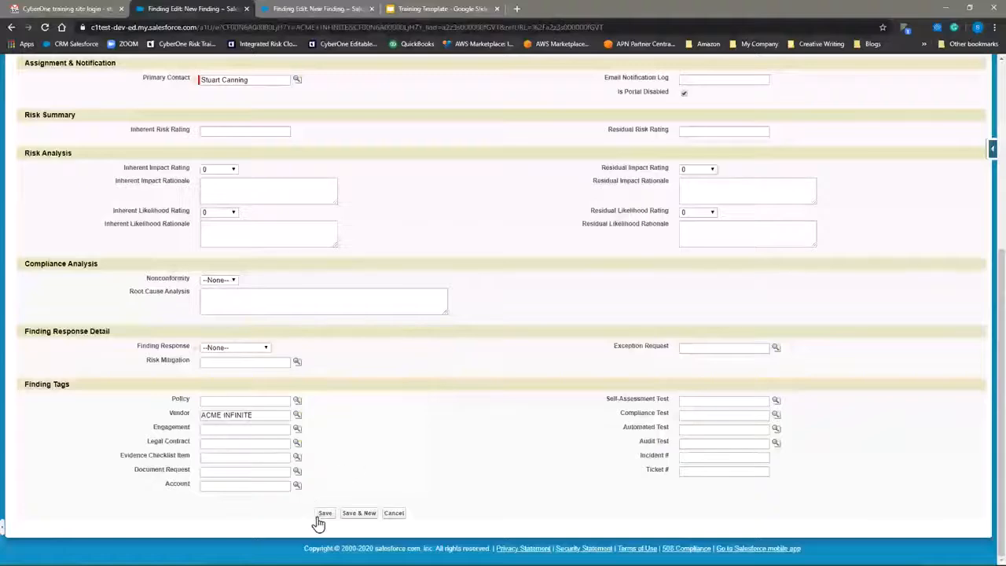
{"action": "left_click", "coordinate": [324, 513]}
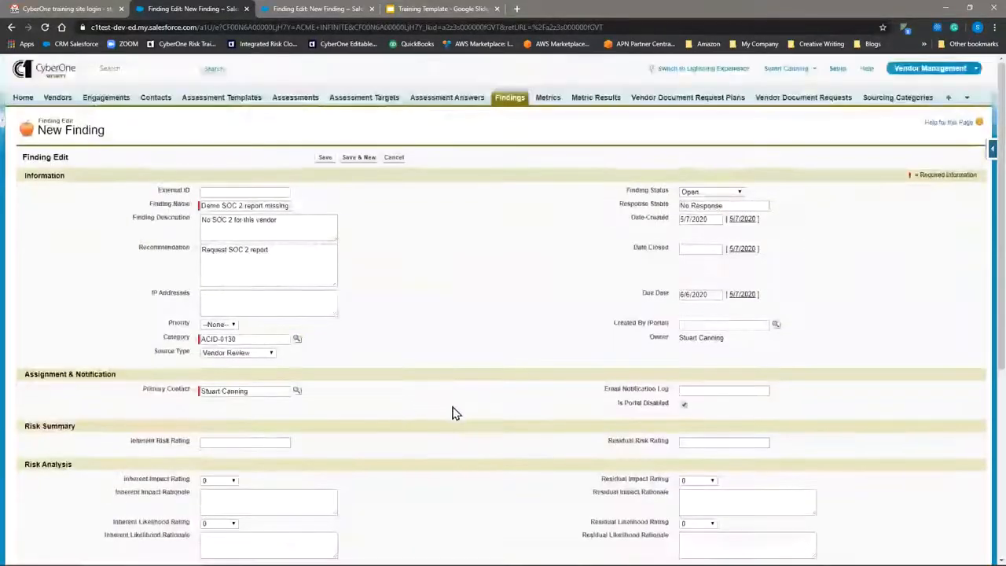
{"action": "scroll", "coordinate": [452, 415], "scroll_direction": "down", "scroll_amount": 2}
{"action": "scroll", "coordinate": [447, 417], "scroll_direction": "down", "scroll_amount": 3}
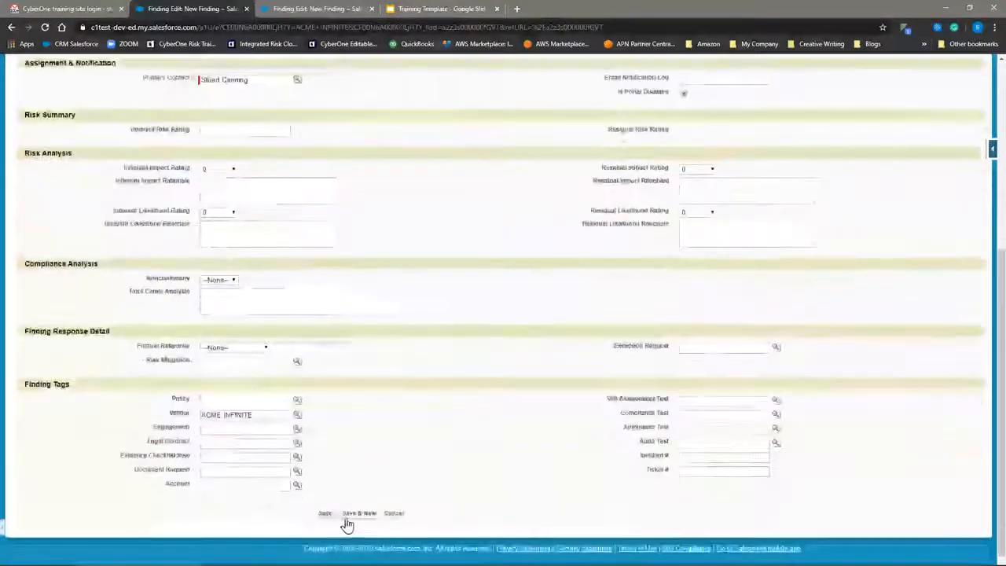
{"action": "left_click", "coordinate": [327, 514]}
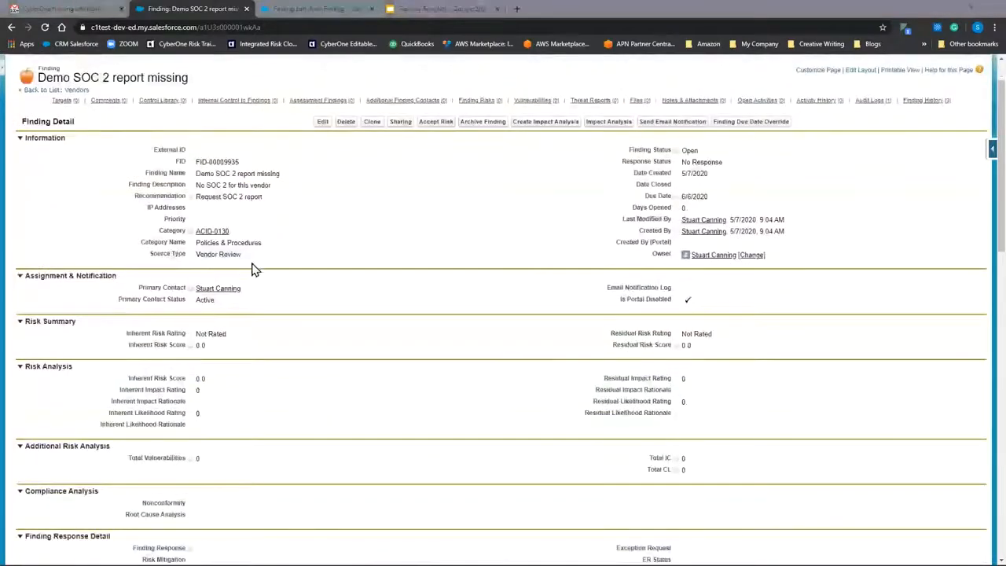
- Review the saved finding's details, return to its tagged vendor ACME INFINITE and view that vendor's findings
{"action": "scroll", "coordinate": [313, 264], "scroll_direction": "down", "scroll_amount": 1}
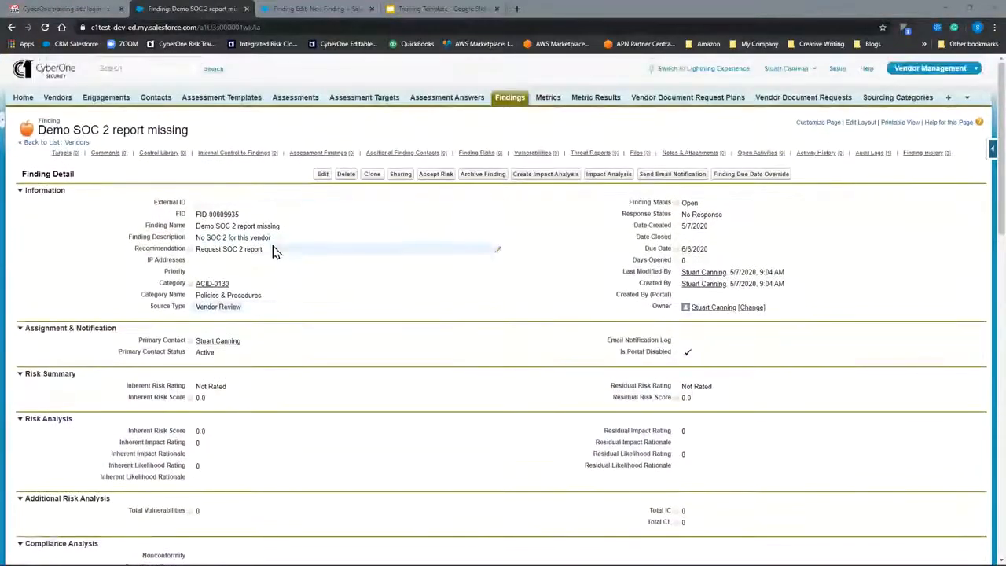
{"action": "scroll", "coordinate": [275, 255], "scroll_direction": "down", "scroll_amount": 3}
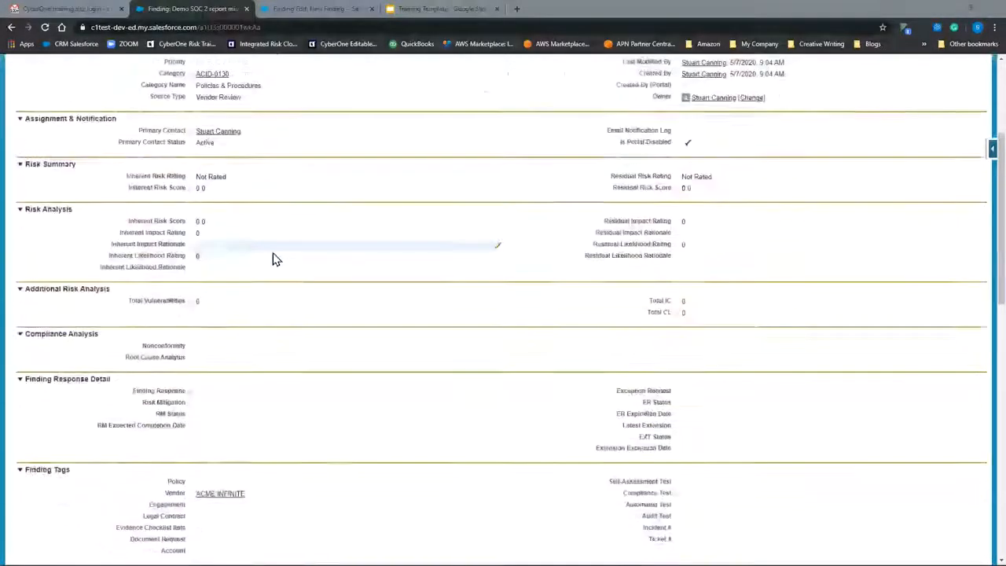
{"action": "left_click", "coordinate": [217, 499]}
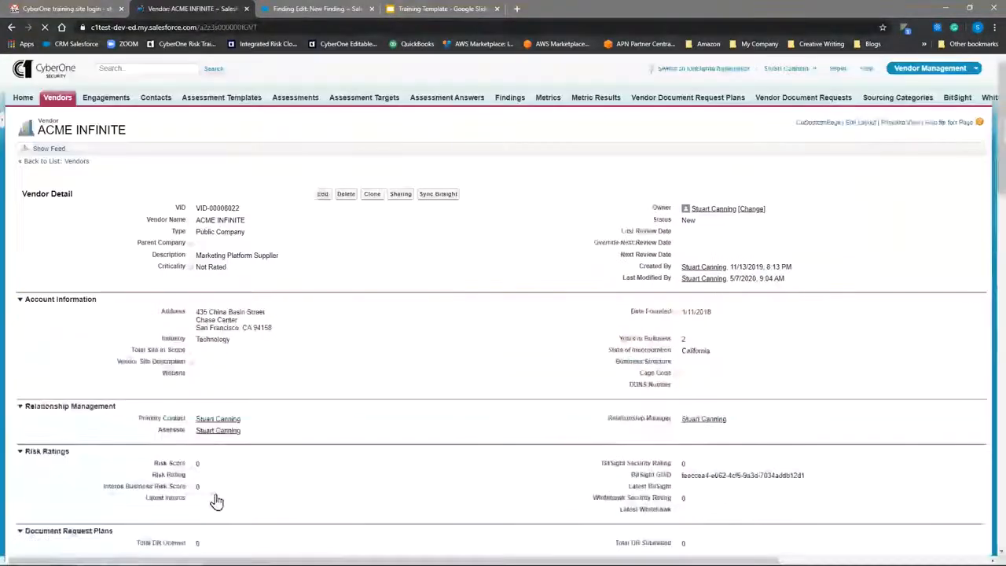
{"action": "scroll", "coordinate": [299, 317], "scroll_direction": "down", "scroll_amount": 7}
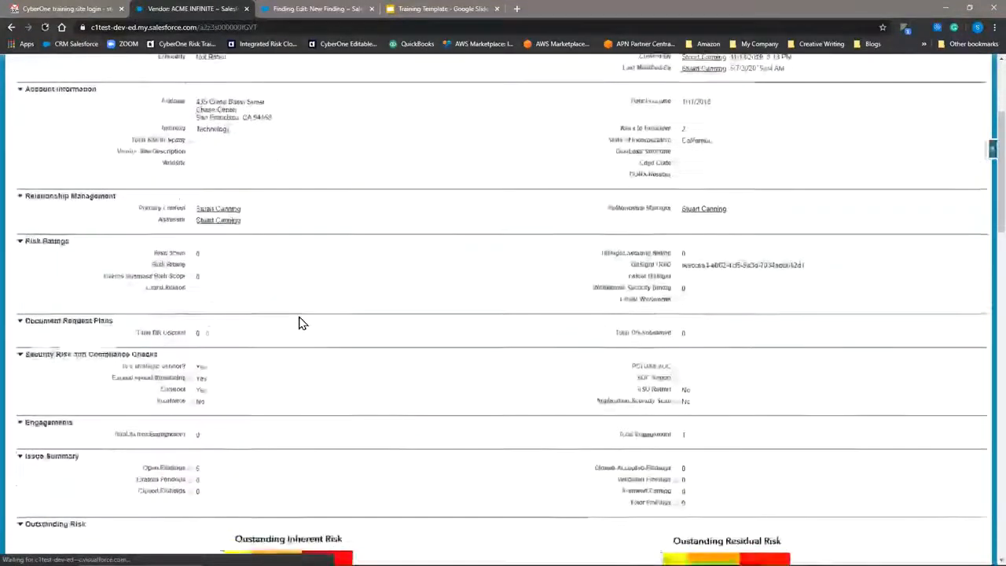
{"action": "scroll", "coordinate": [288, 346], "scroll_direction": "up", "scroll_amount": 4}
{"action": "scroll", "coordinate": [289, 346], "scroll_direction": "up", "scroll_amount": 6}
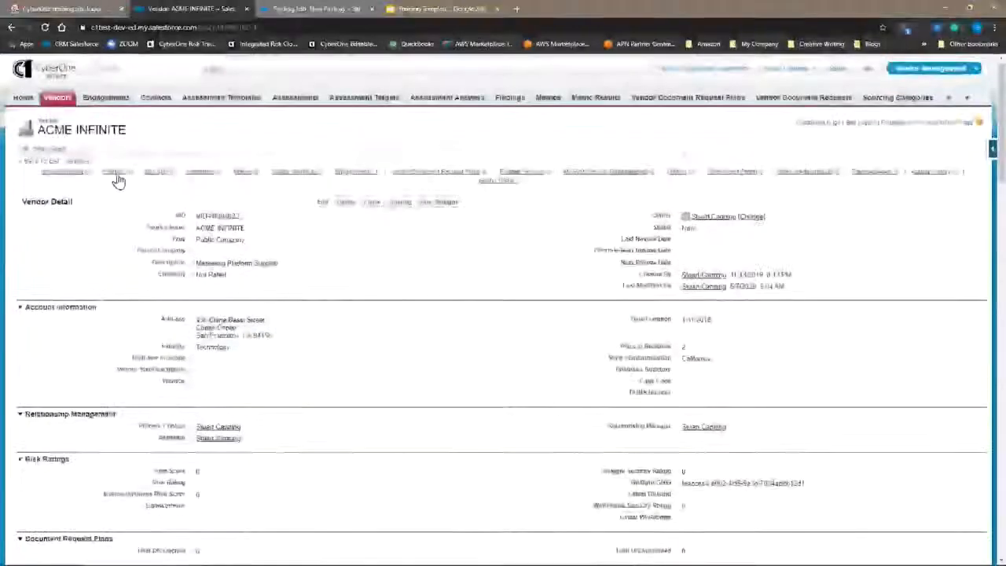
{"action": "mouse_move", "coordinate": [117, 180]}
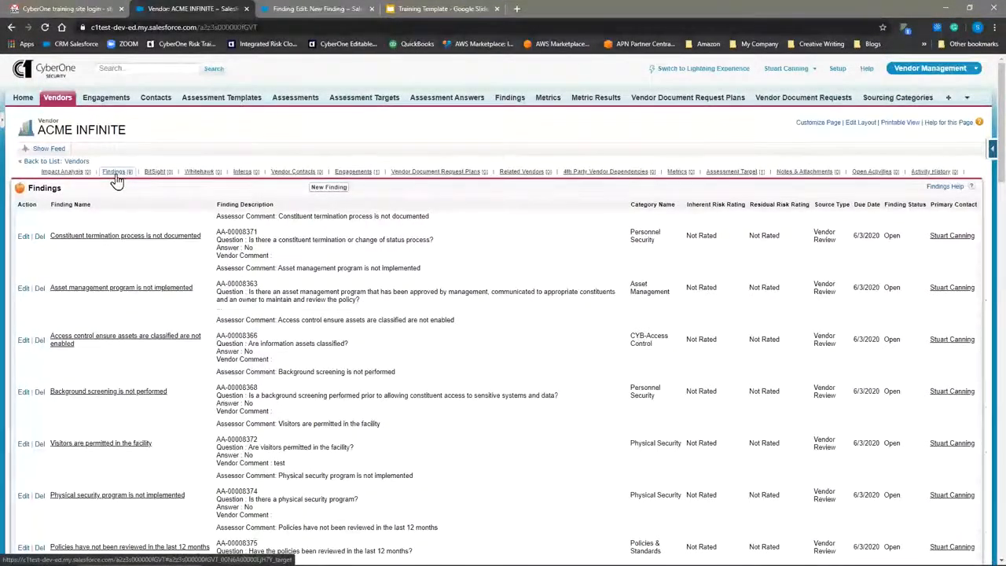
- Start another new finding from the general findings list and look through the vendor lookup in its finding tags
{"action": "left_click", "coordinate": [302, 9]}
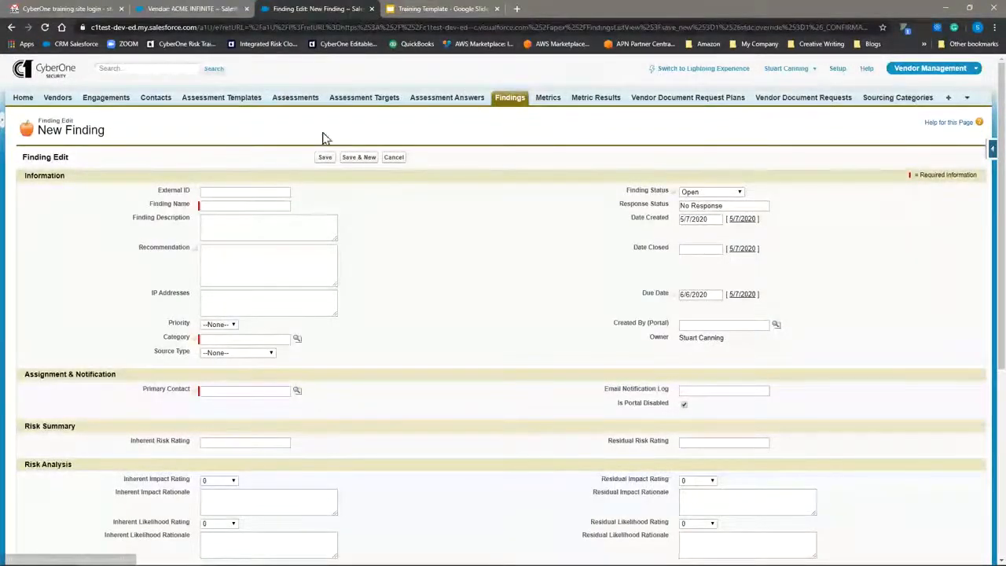
{"action": "left_click", "coordinate": [500, 105]}
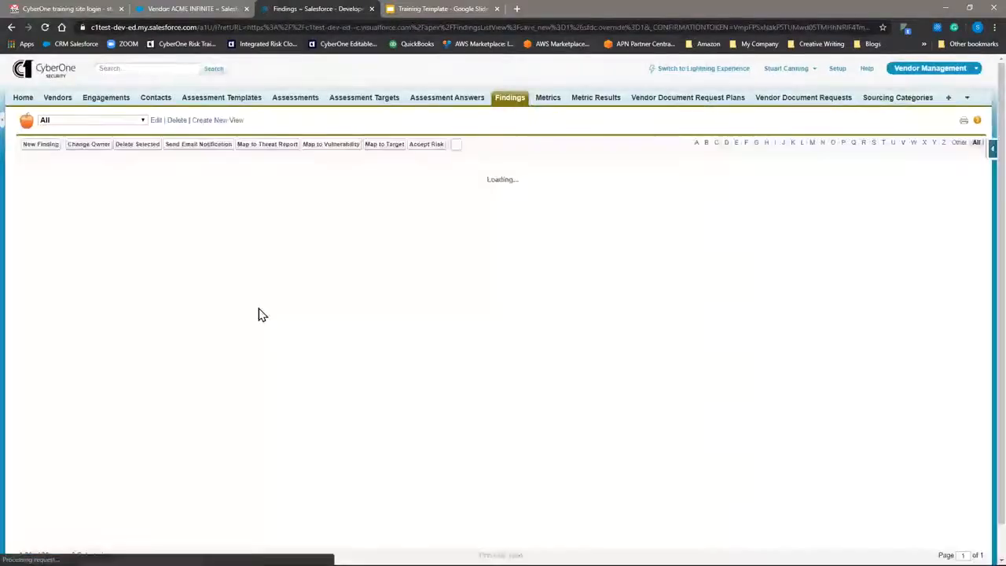
{"action": "left_click", "coordinate": [41, 145]}
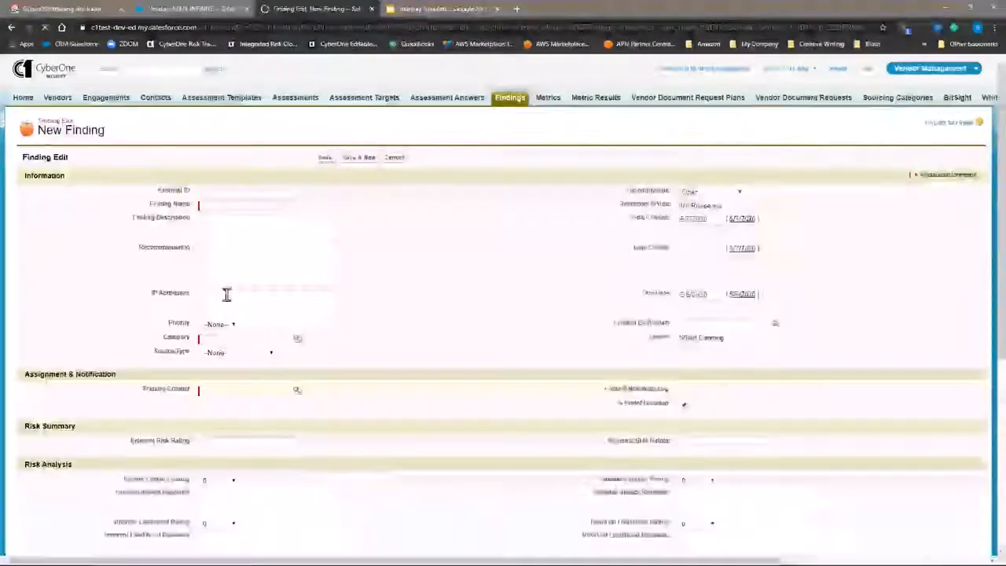
{"action": "scroll", "coordinate": [326, 398], "scroll_direction": "down", "scroll_amount": 5}
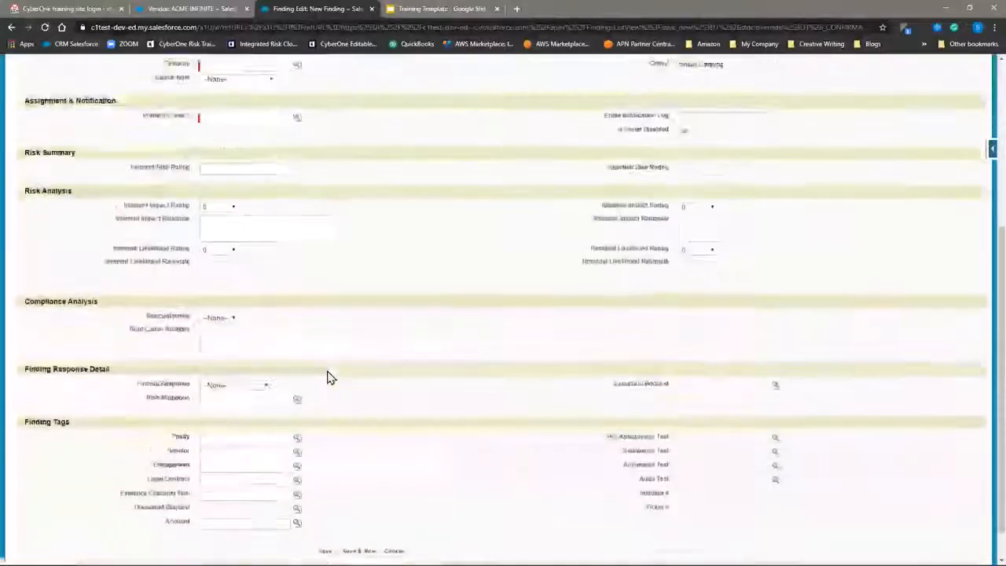
{"action": "left_click", "coordinate": [298, 414]}
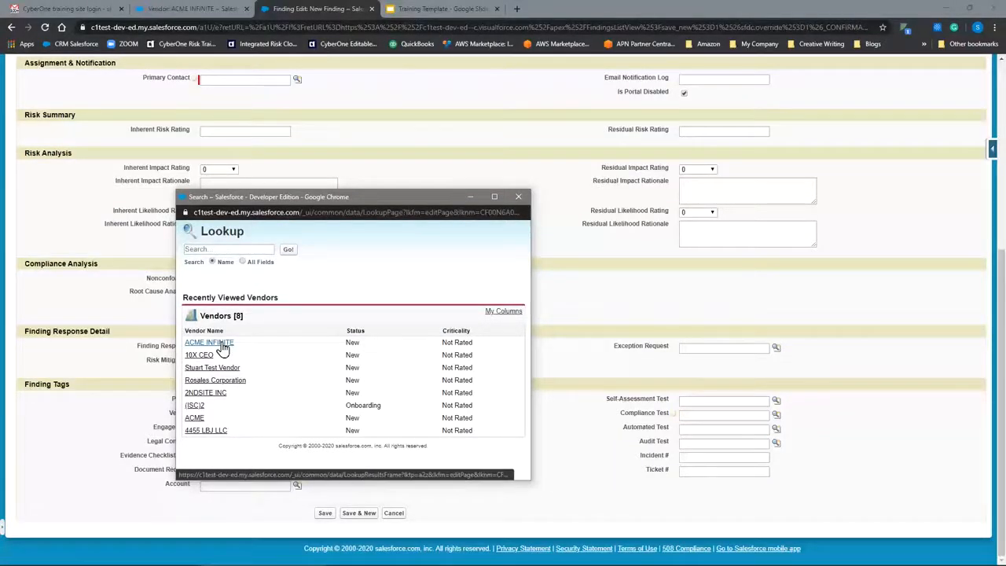
{"action": "left_click", "coordinate": [519, 197]}
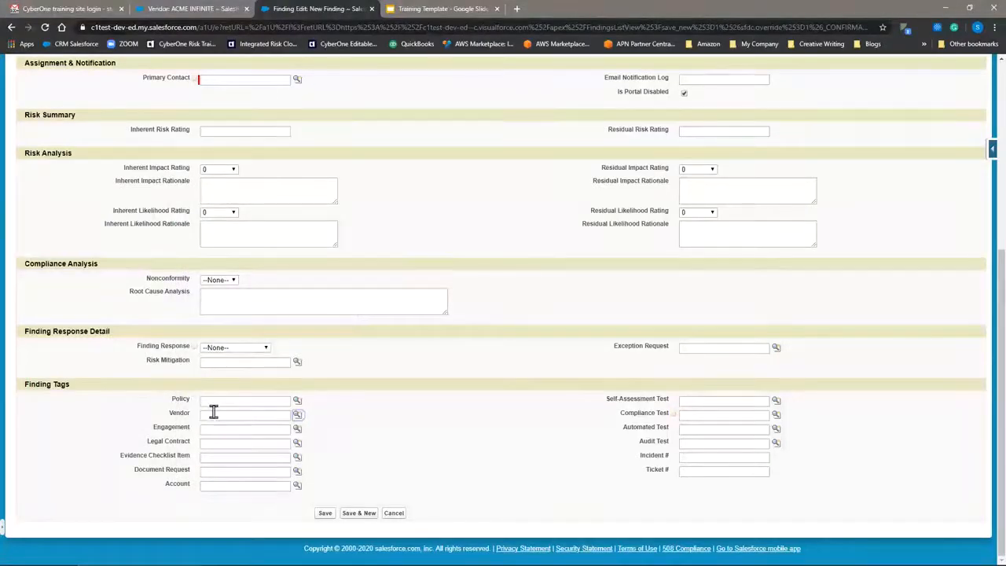
{"action": "scroll", "coordinate": [438, 384], "scroll_direction": "up", "scroll_amount": 6}
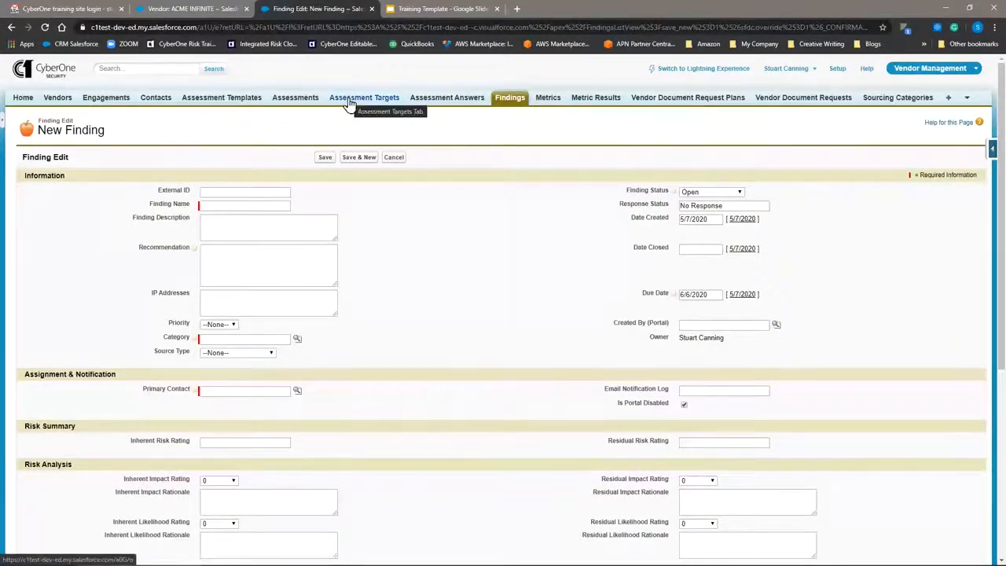
- Open the ACME Client assessment target from the list of assessment targets and look over its general details and assessment results
{"action": "left_click", "coordinate": [358, 102]}
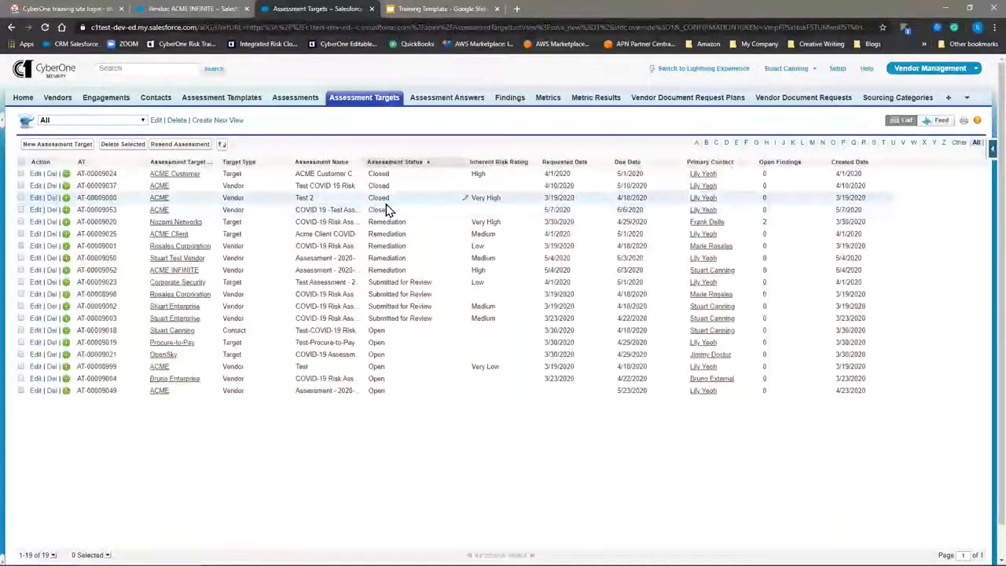
{"action": "left_click", "coordinate": [174, 236]}
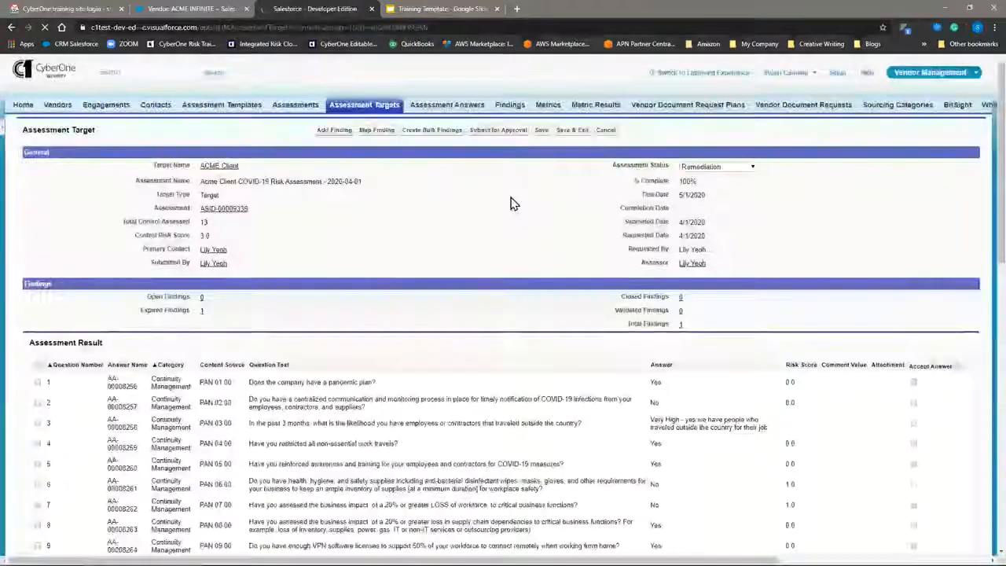
{"action": "scroll", "coordinate": [493, 212], "scroll_direction": "down", "scroll_amount": 5}
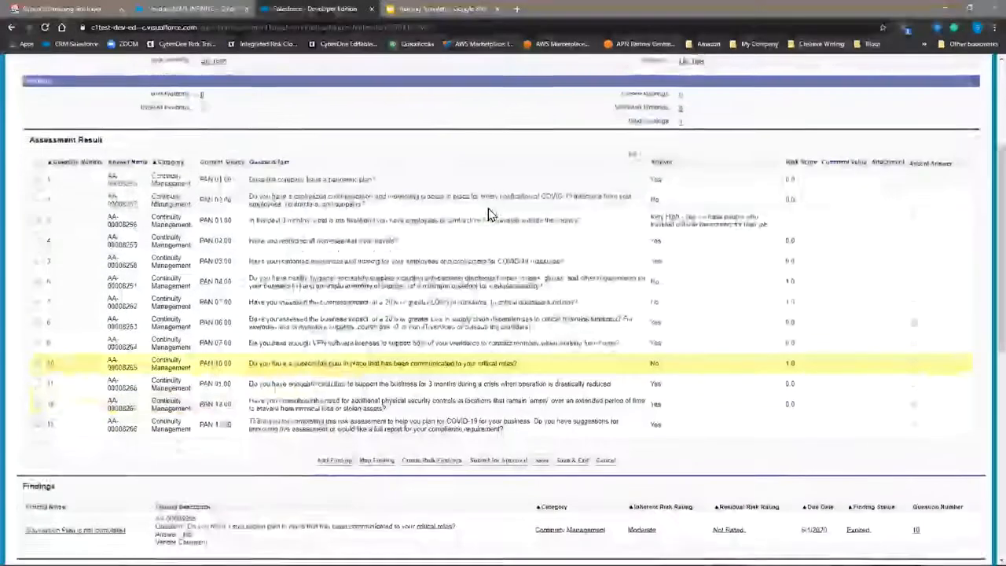
{"action": "scroll", "coordinate": [488, 214], "scroll_direction": "up", "scroll_amount": 3}
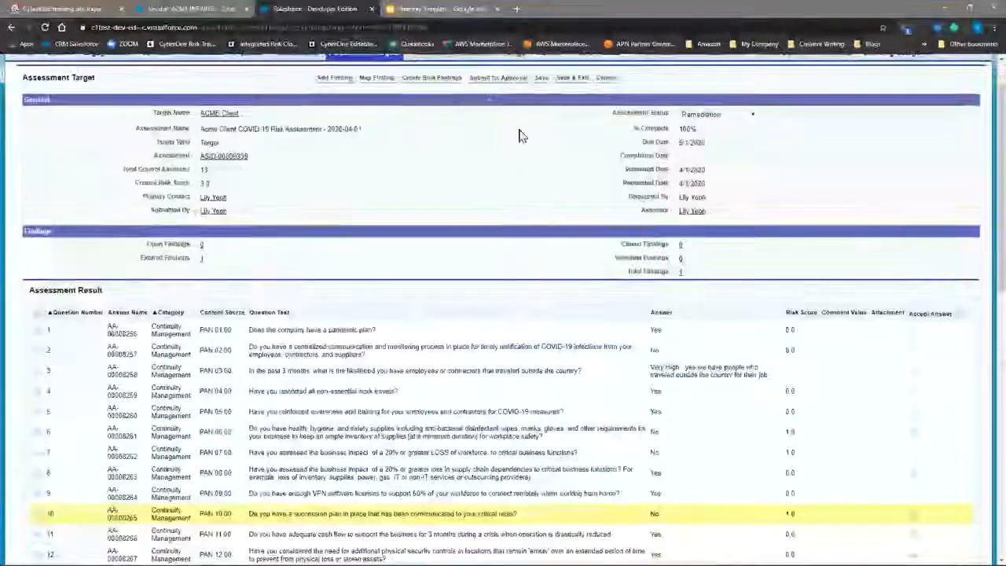
- Examine the ACME Client target's bulk finding option, answered questions, existing findings and audit logs
{"action": "left_click", "coordinate": [434, 82]}
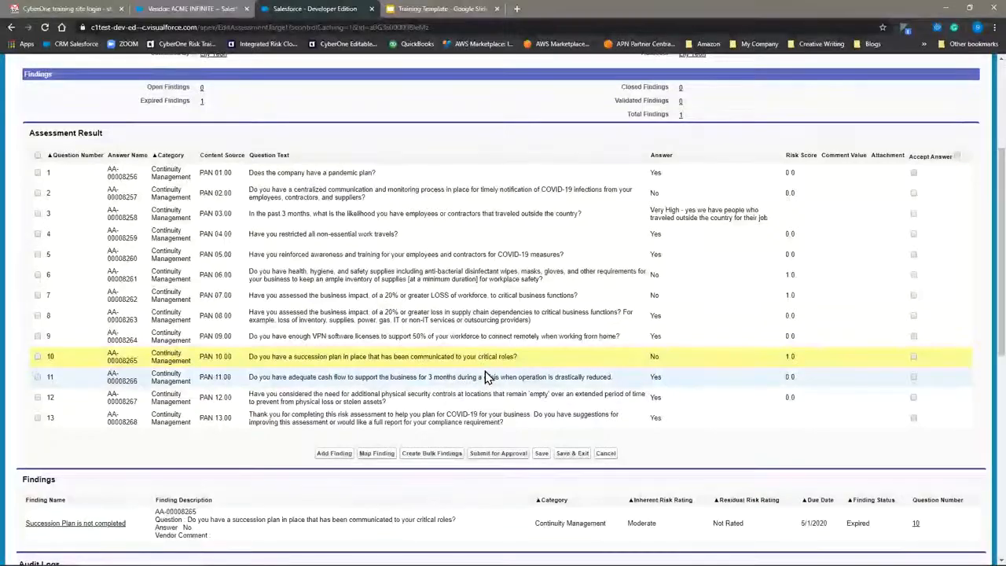
{"action": "scroll", "coordinate": [495, 340], "scroll_direction": "down", "scroll_amount": 3}
{"action": "scroll", "coordinate": [495, 340], "scroll_direction": "down", "scroll_amount": 3}
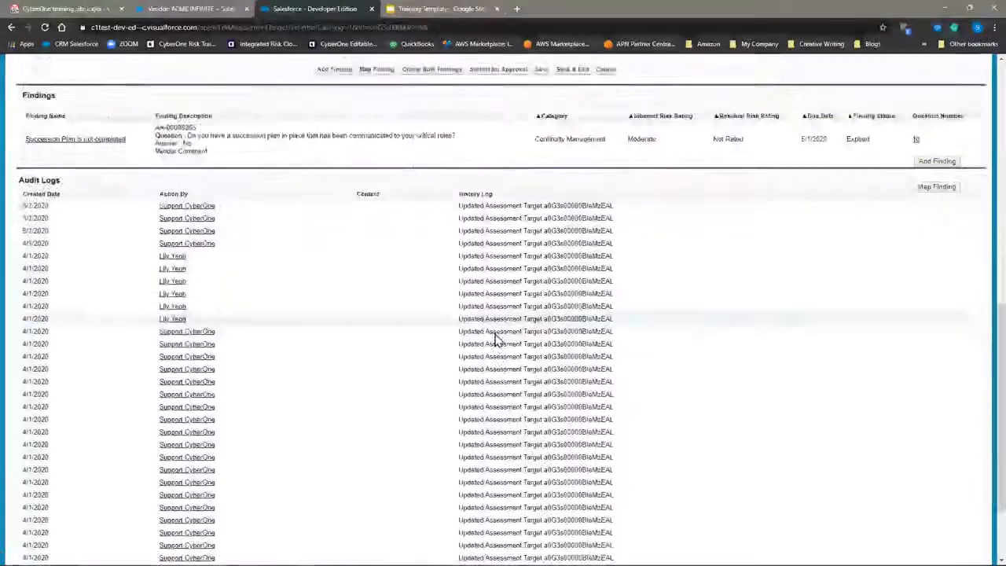
{"action": "scroll", "coordinate": [494, 341], "scroll_direction": "up", "scroll_amount": 4}
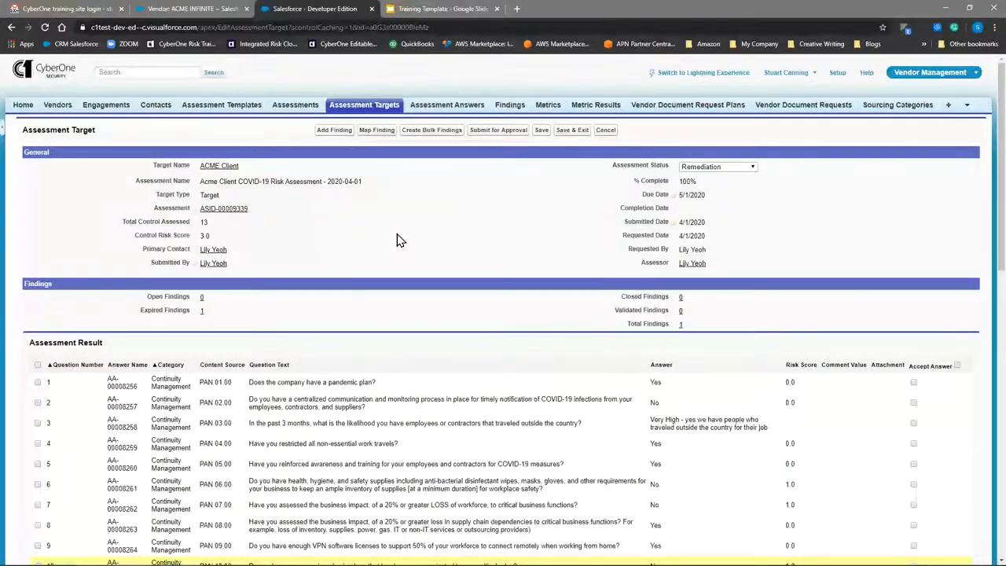
- Leave the ACME Client assessment target and open the list of vendors
{"action": "left_click", "coordinate": [50, 108]}
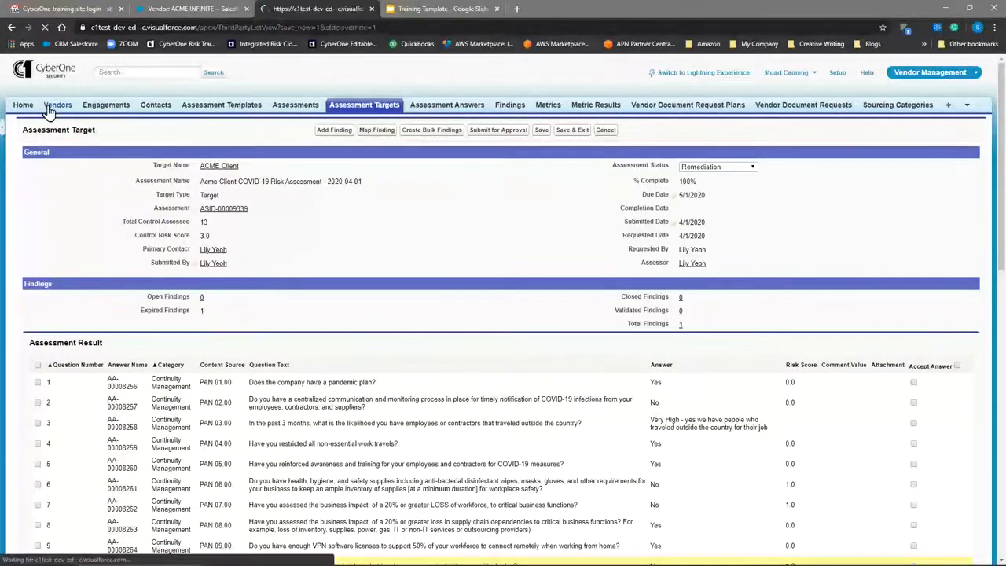